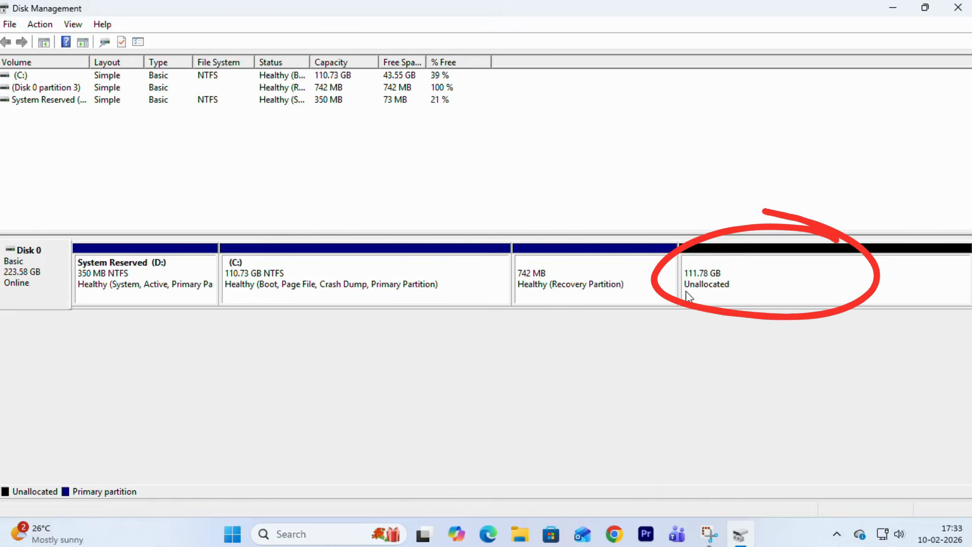
Check the volume options for the C: partition and the 742 MB recovery partition on Disk 0
{"action": "right_click", "coordinate": [388, 280]}
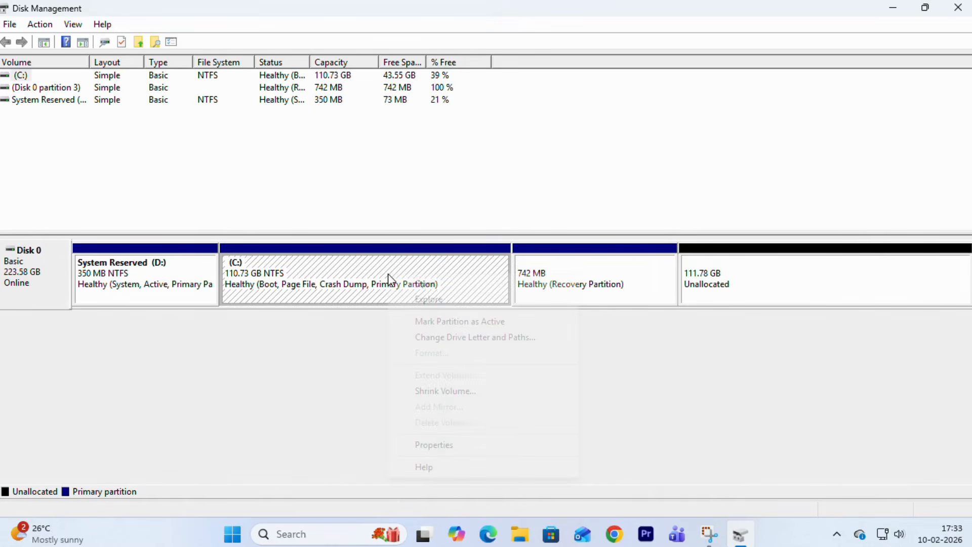
{"action": "left_click", "coordinate": [352, 350]}
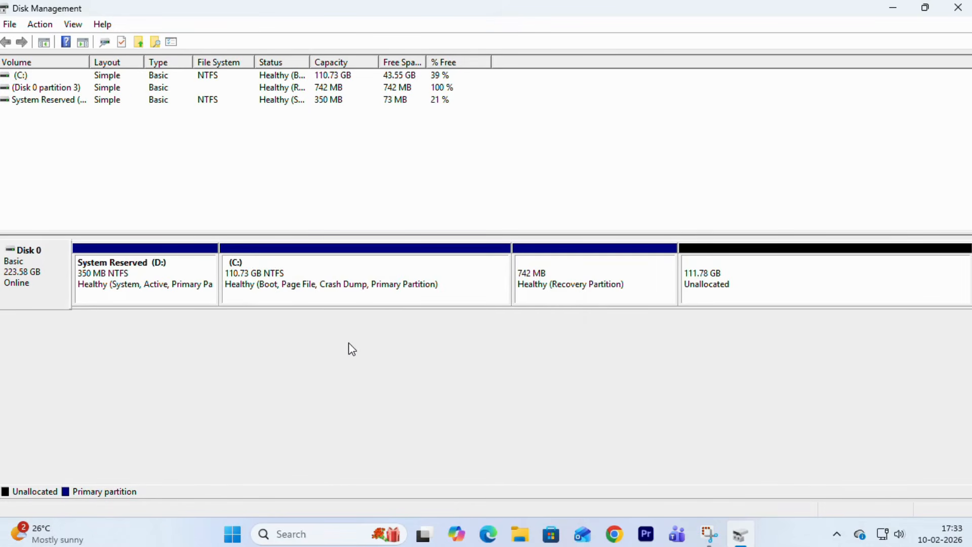
{"action": "left_click", "coordinate": [639, 276]}
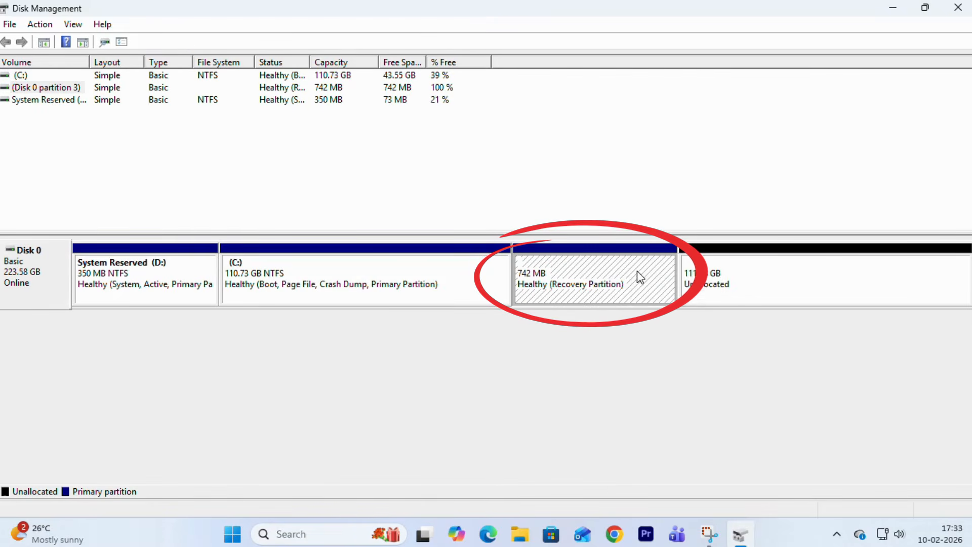
{"action": "right_click", "coordinate": [637, 273]}
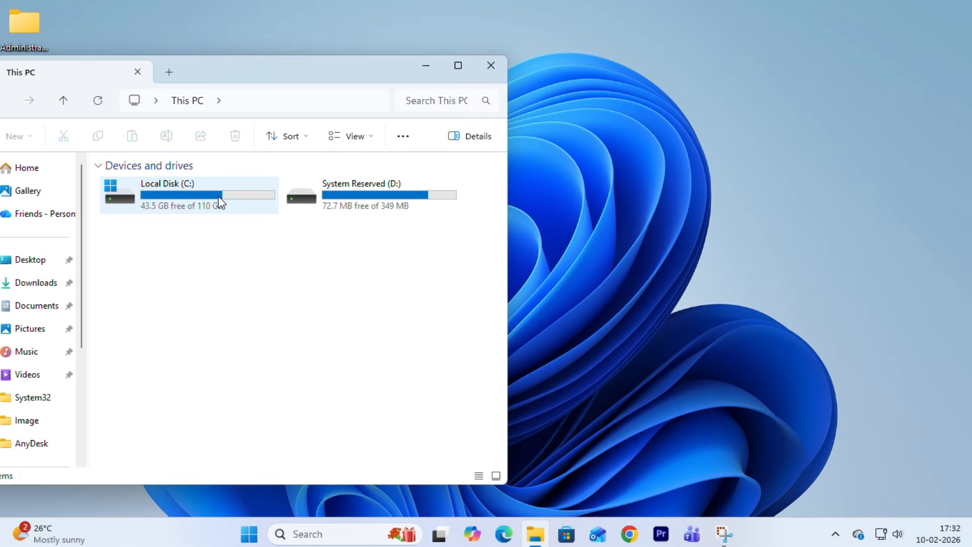
Open Disk Management and place its window beside the This PC window
{"action": "right_click", "coordinate": [249, 535]}
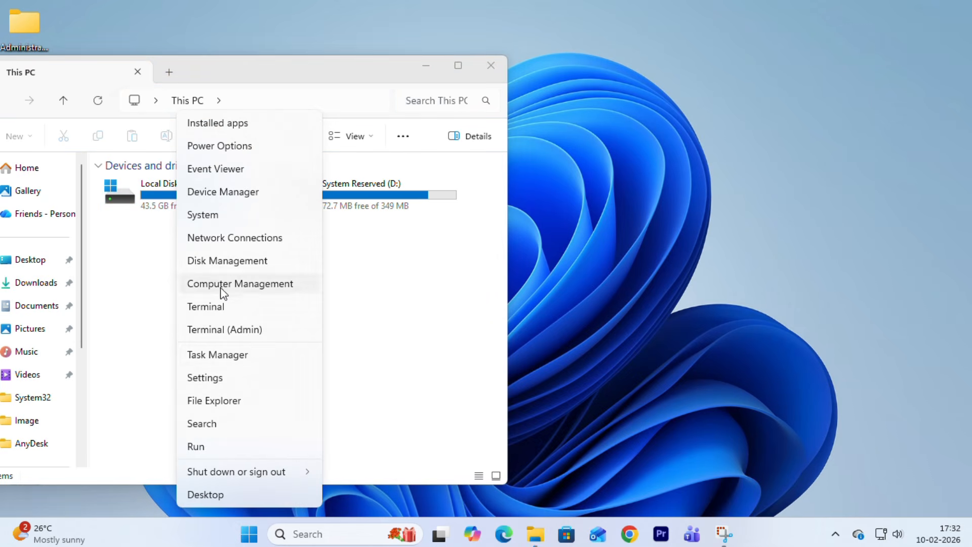
{"action": "left_click", "coordinate": [225, 260]}
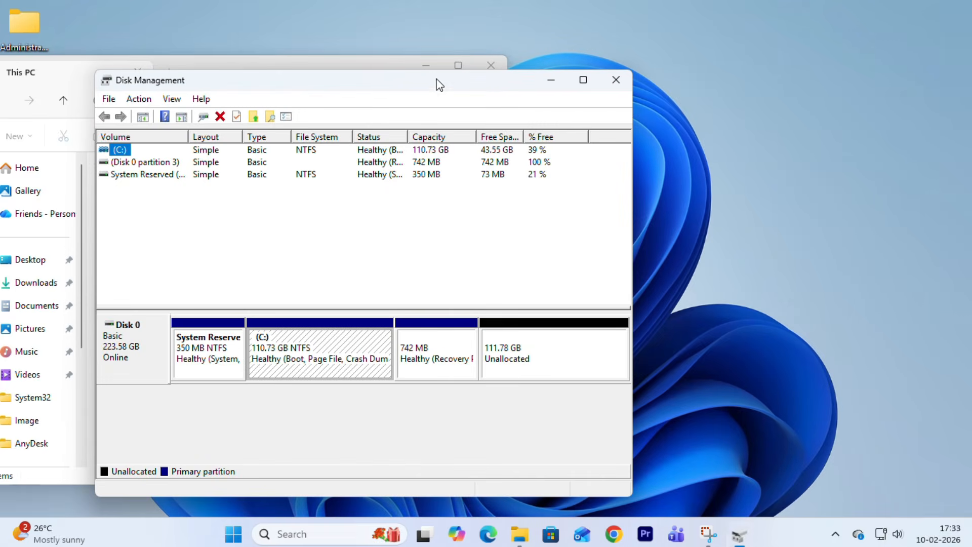
{"action": "left_click_drag", "start_coordinate": [409, 87], "coordinate": [778, 75]}
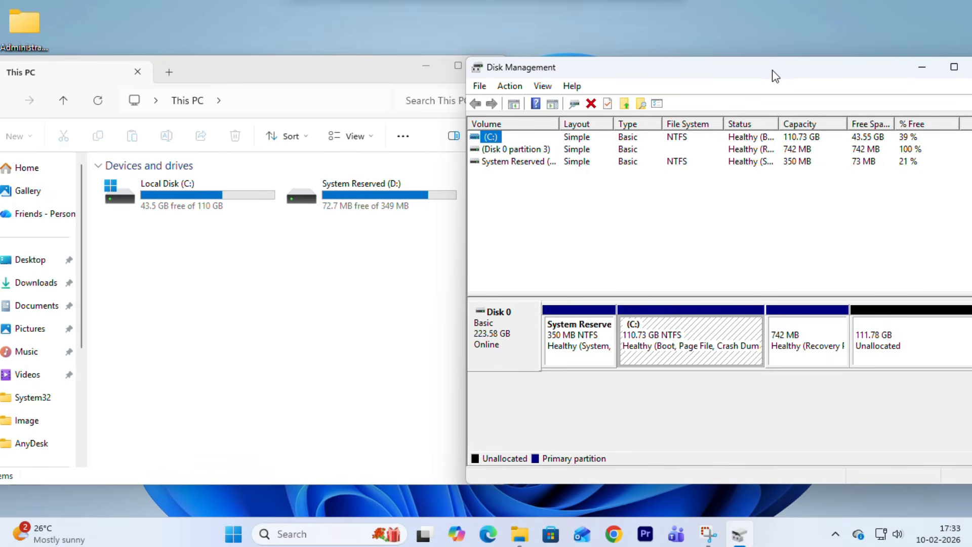
Compare the C: and System Reserved (D:) drives in This PC with their matching partitions on Disk 0
{"action": "left_click", "coordinate": [213, 202]}
{"action": "left_click", "coordinate": [693, 354]}
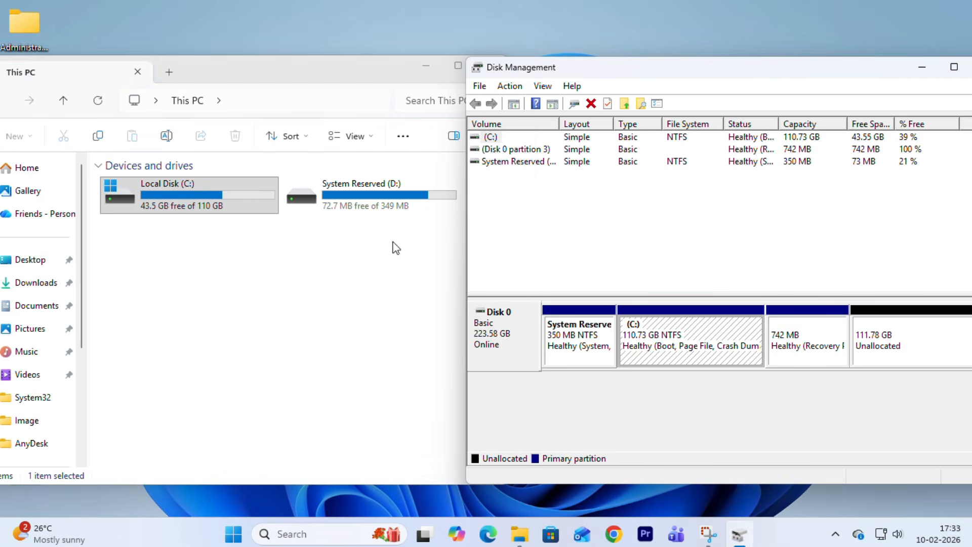
{"action": "left_click", "coordinate": [382, 203]}
{"action": "left_click", "coordinate": [581, 355]}
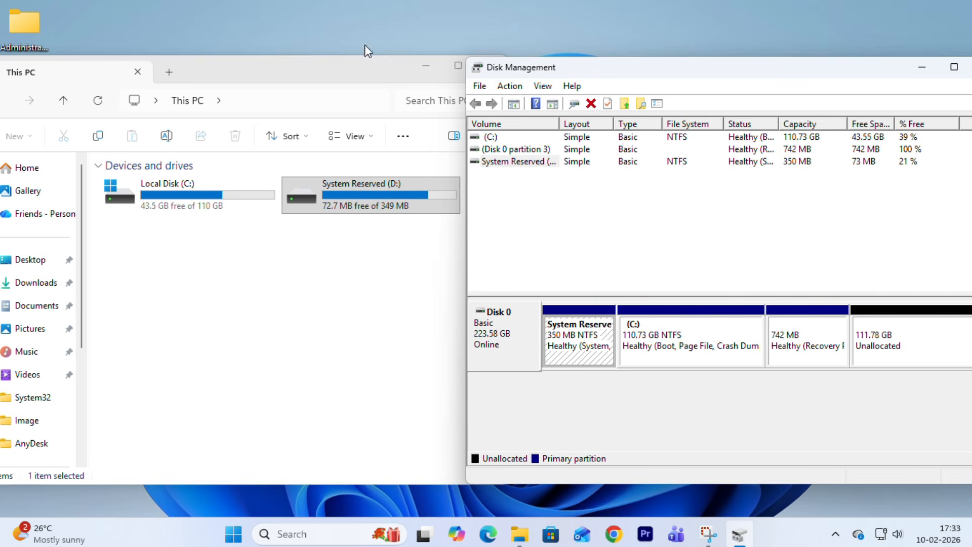
Close the This PC window and maximize Disk Management
{"action": "left_click", "coordinate": [364, 77]}
{"action": "left_click", "coordinate": [491, 66]}
{"action": "left_click_drag", "start_coordinate": [628, 72], "coordinate": [438, 72]}
{"action": "left_click", "coordinate": [762, 69]}
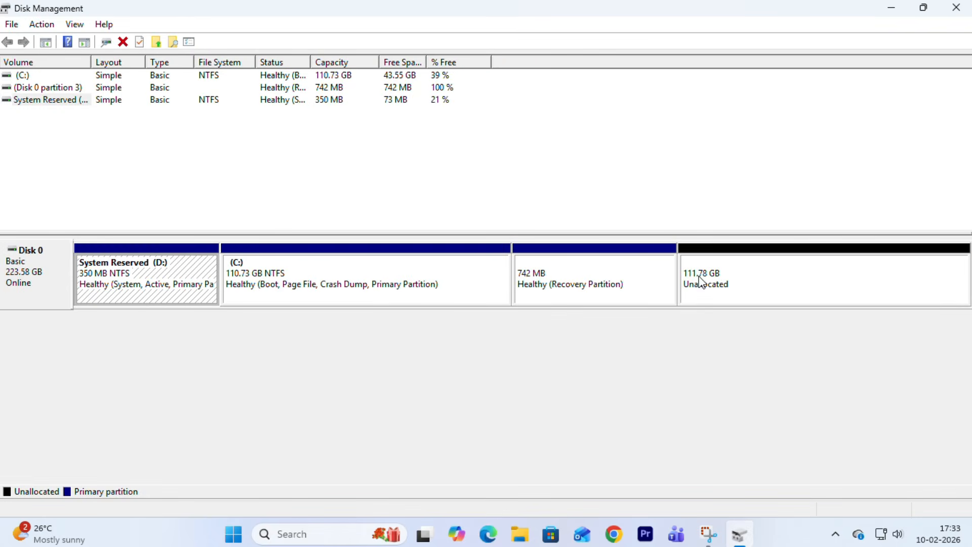
Check the volume options for C:, the recovery partition and the unallocated space, and close Disk Management
{"action": "right_click", "coordinate": [402, 276]}
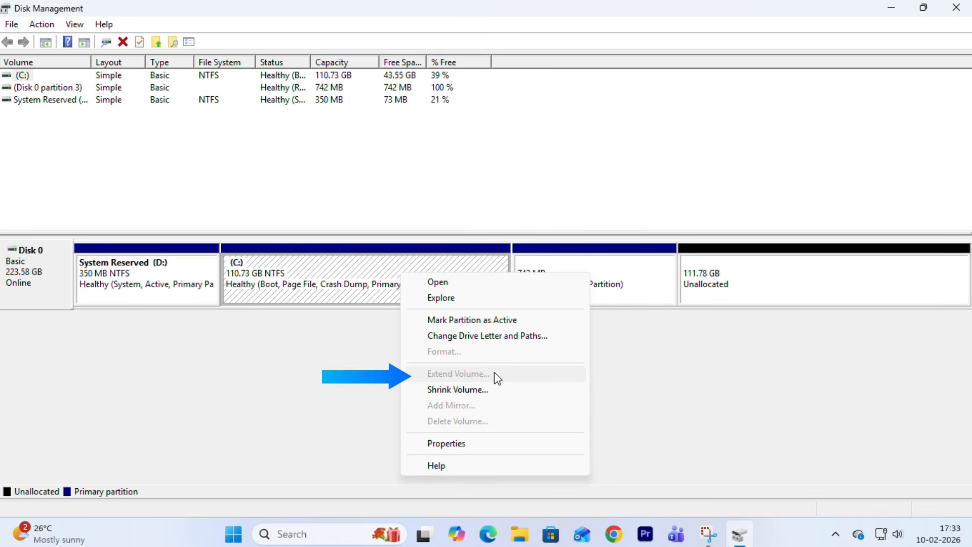
{"action": "left_click", "coordinate": [637, 272]}
{"action": "right_click", "coordinate": [633, 273]}
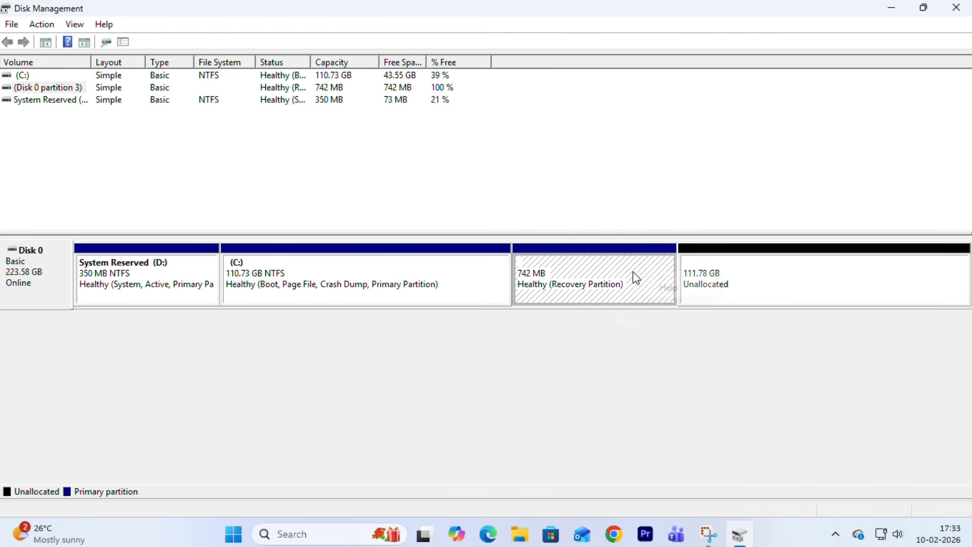
{"action": "right_click", "coordinate": [753, 274]}
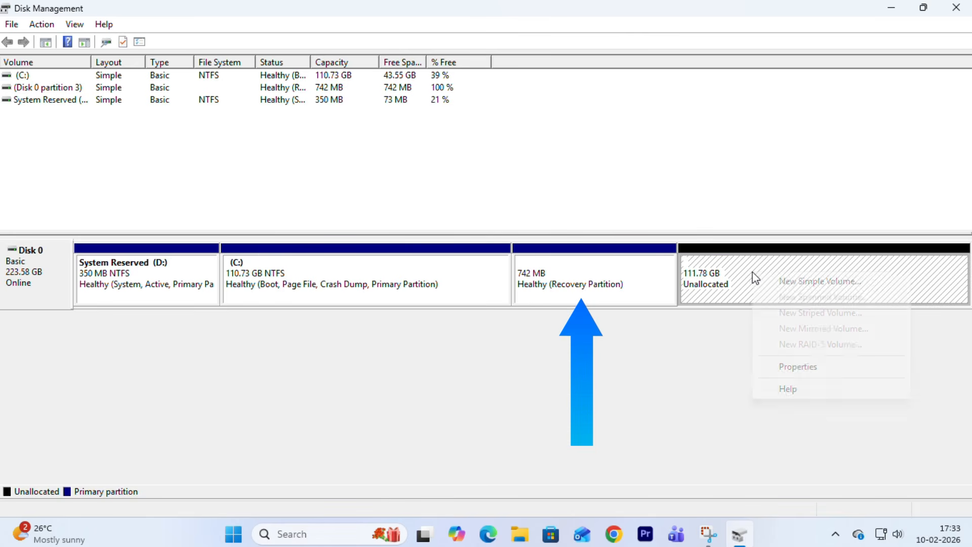
{"action": "left_click", "coordinate": [653, 337]}
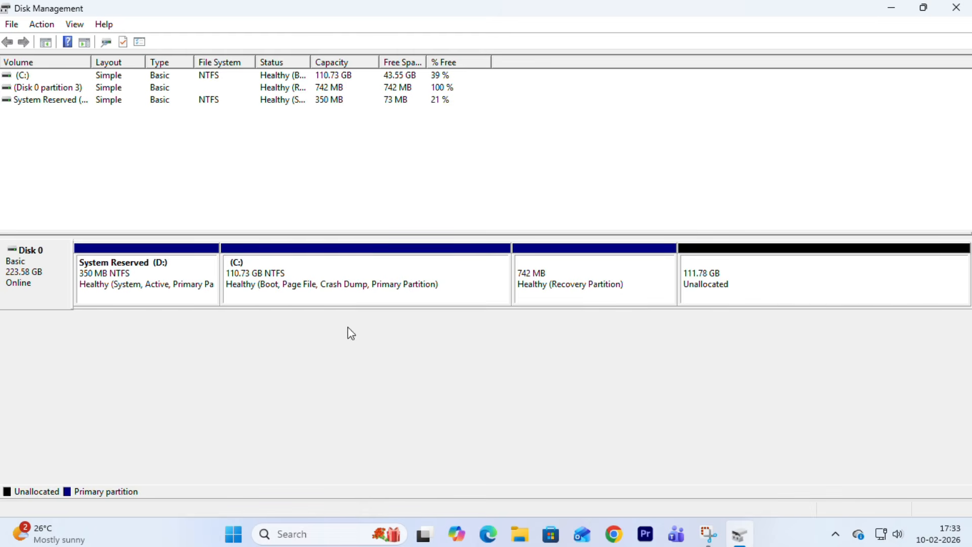
{"action": "right_click", "coordinate": [389, 278]}
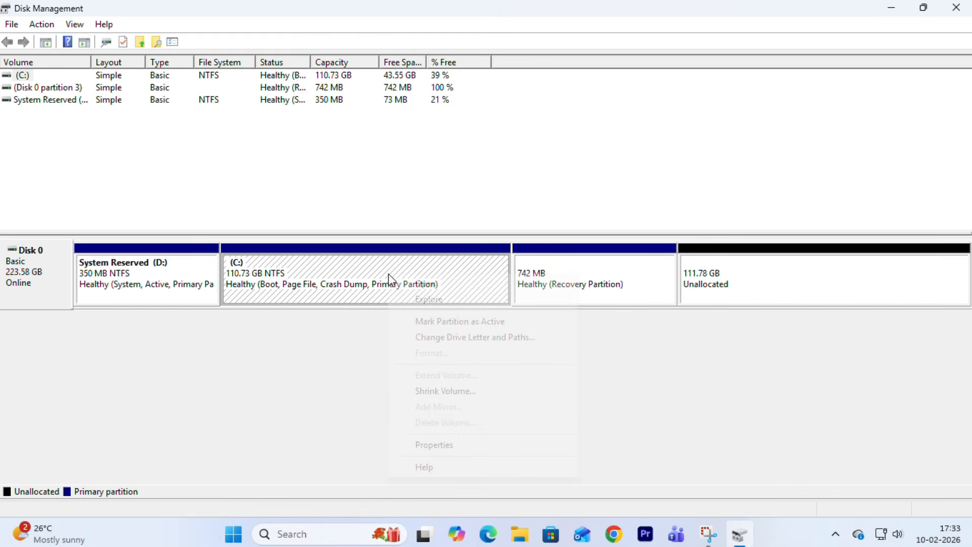
{"action": "left_click", "coordinate": [353, 350]}
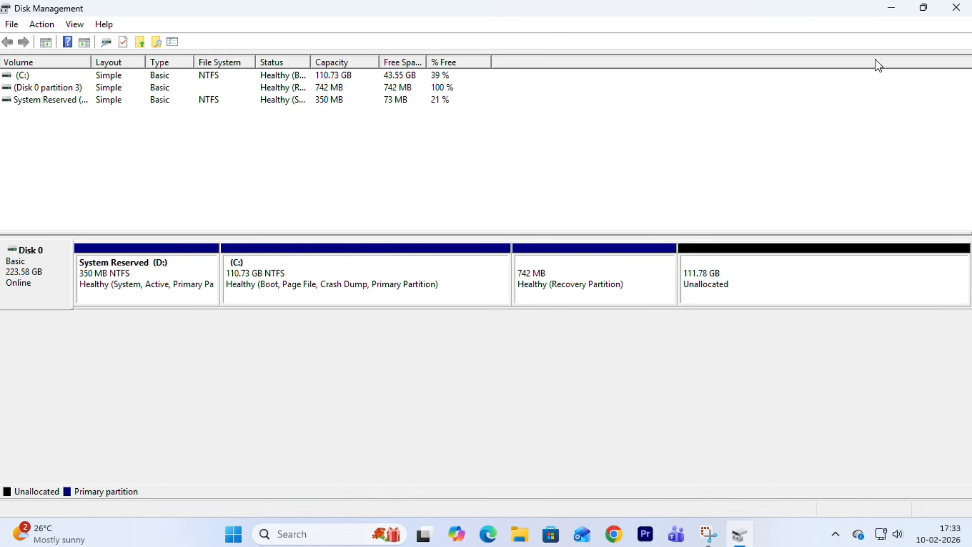
{"action": "left_click", "coordinate": [952, 8]}
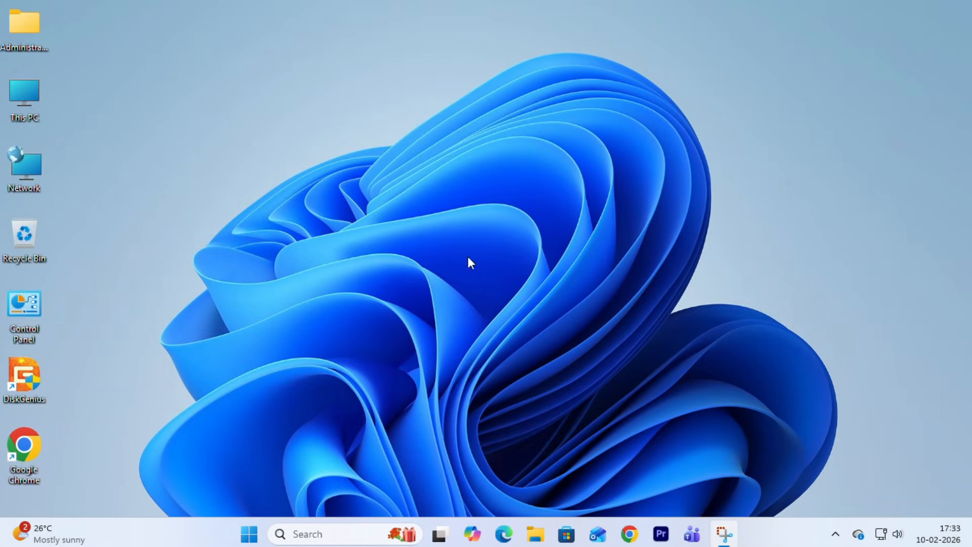
Search for cmd, run Command Prompt as administrator and move its window toward the middle of the desktop
{"action": "left_click", "coordinate": [302, 534]}
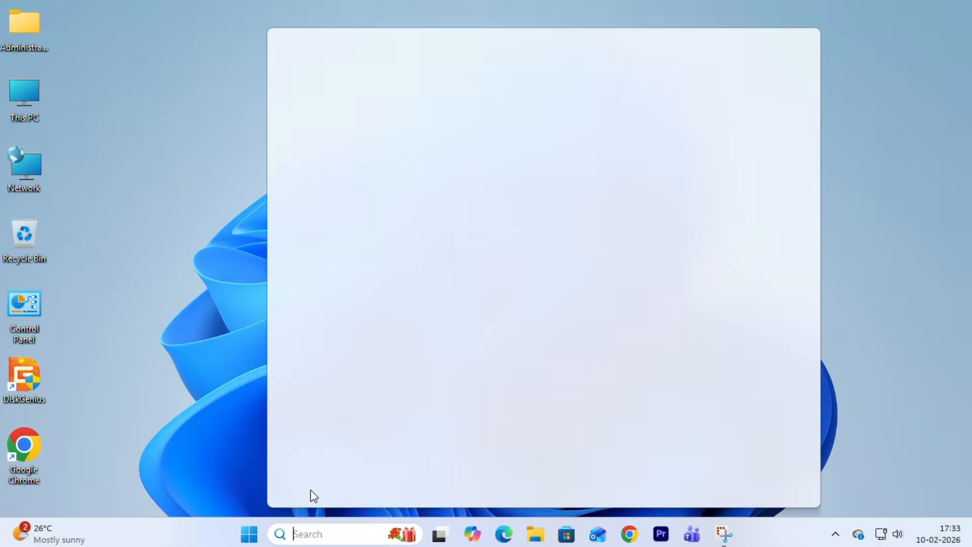
{"action": "type", "text": "cmd"}
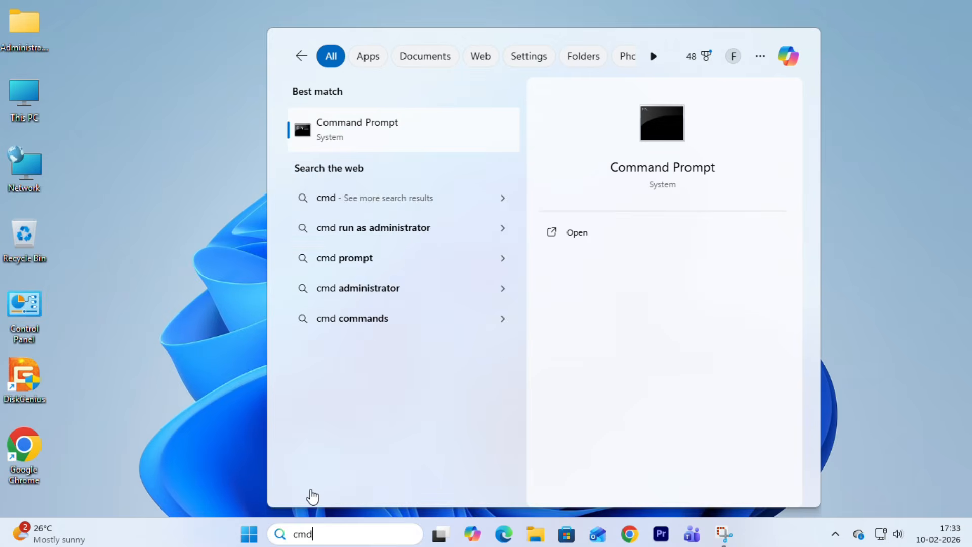
{"action": "right_click", "coordinate": [446, 130]}
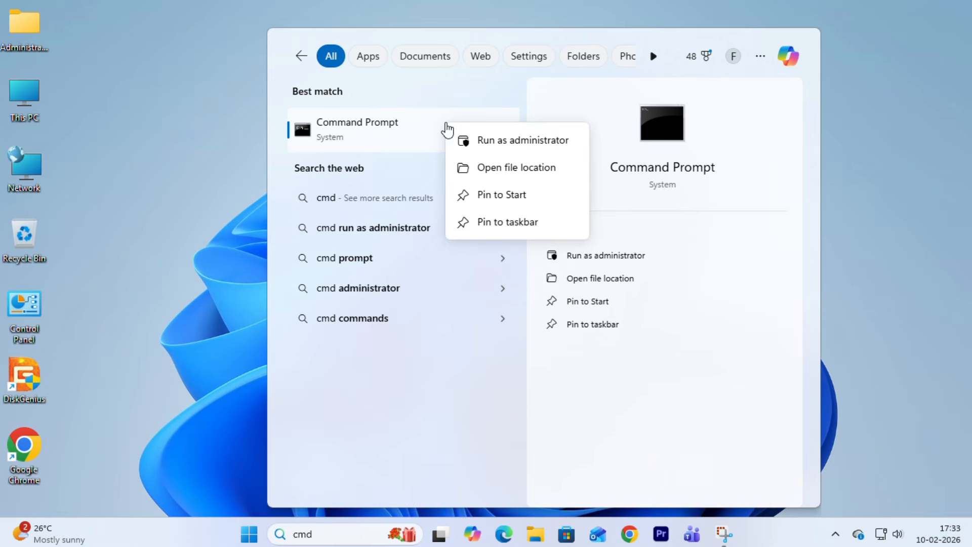
{"action": "left_click", "coordinate": [493, 138]}
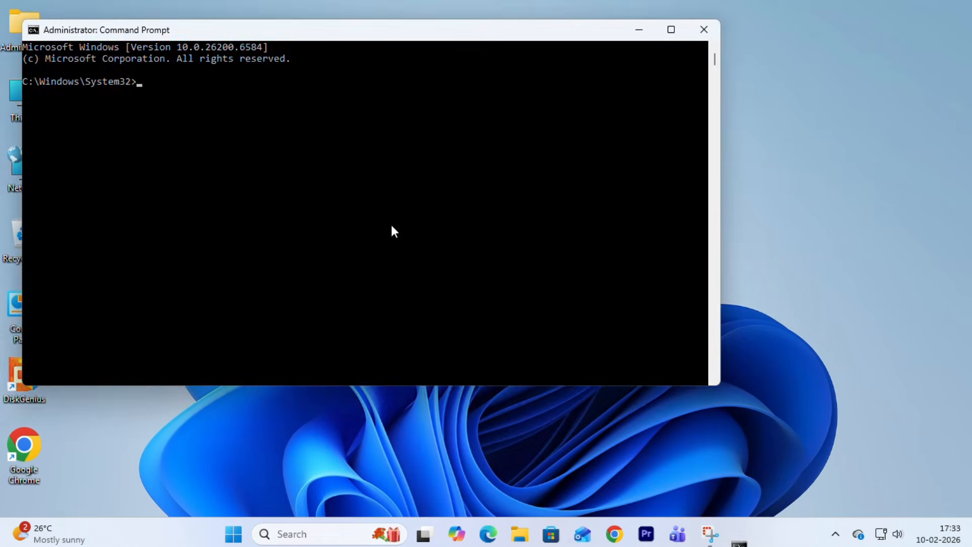
{"action": "left_click_drag", "start_coordinate": [324, 32], "coordinate": [440, 83]}
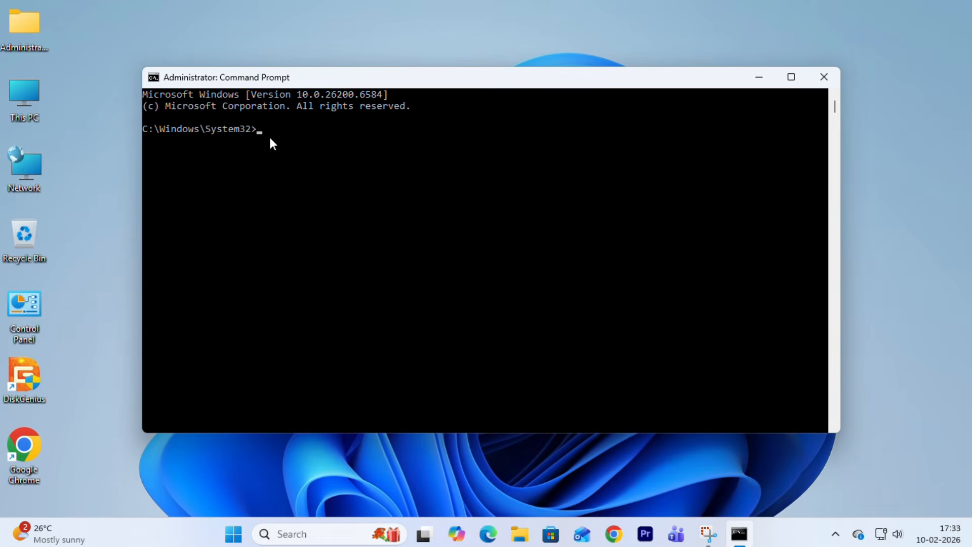
Start diskpart and list the computer's disks with "list disk"
{"action": "type", "text": "diskpart"}
{"action": "key", "text": "Return"}
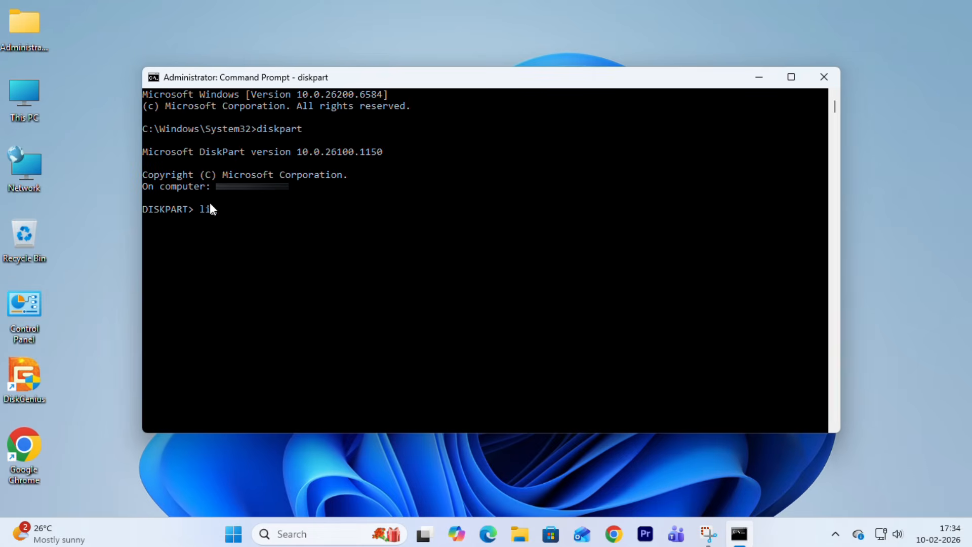
{"action": "type", "text": "list disk"}
{"action": "key", "text": "Return"}
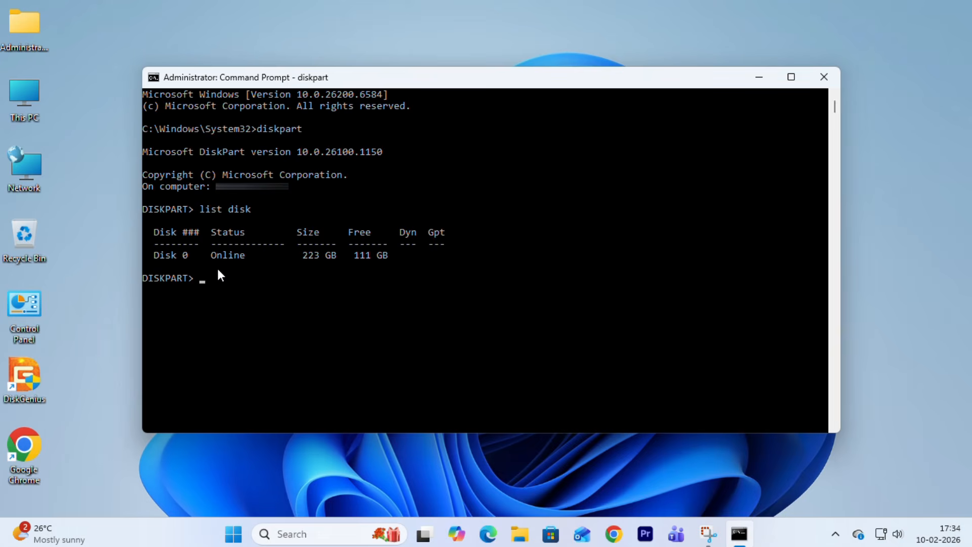
Select disk 0 in DiskPart and list its partitions with "list partition"
{"action": "type", "text": "select disk 0"}
{"action": "key", "text": "Return"}
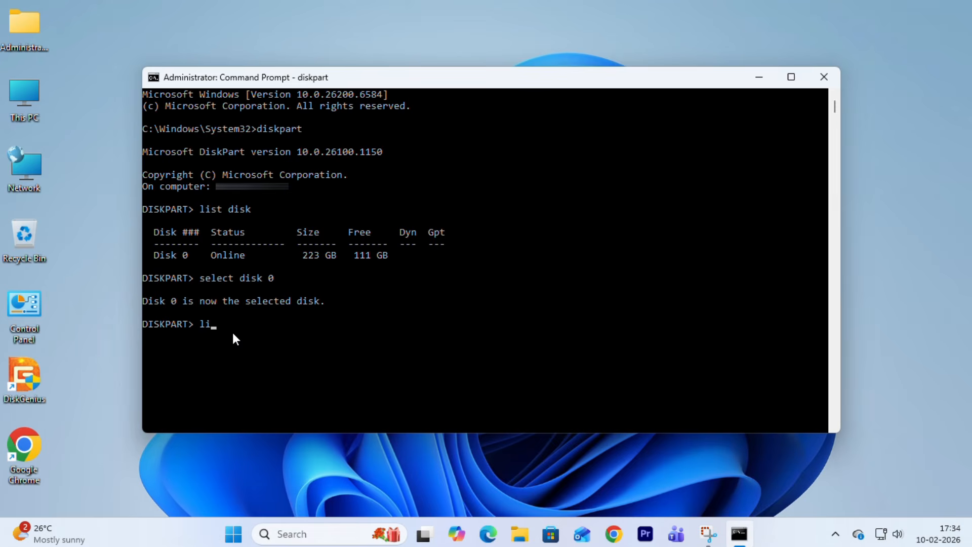
{"action": "type", "text": "tion"}
{"action": "key", "text": "Return"}
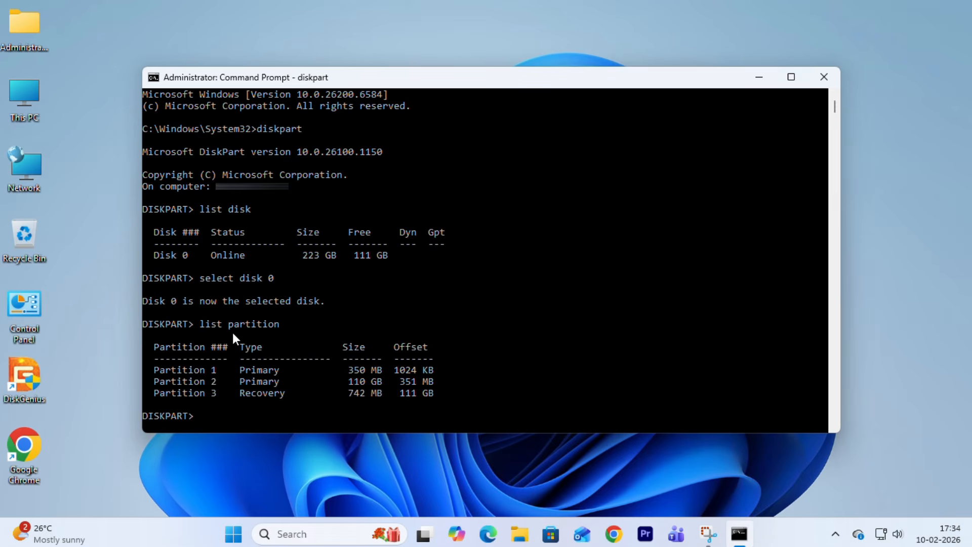
Open Disk Management and arrange it side by side with the Command Prompt window
{"action": "left_click", "coordinate": [234, 538]}
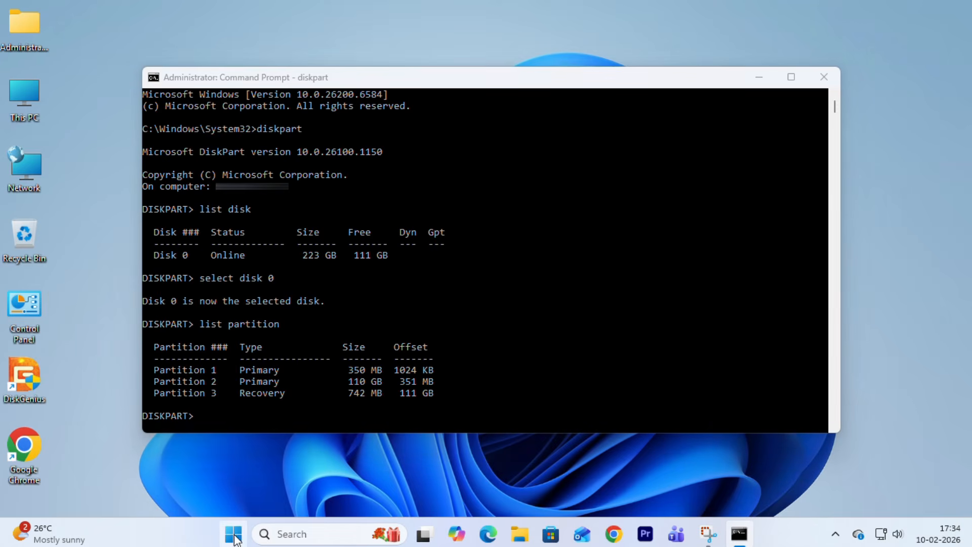
{"action": "right_click", "coordinate": [235, 539]}
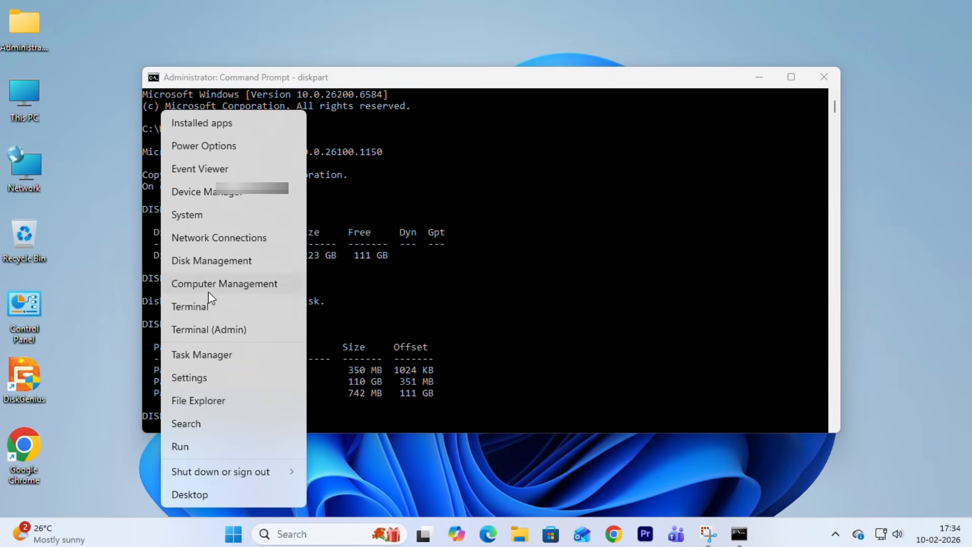
{"action": "left_click", "coordinate": [211, 261]}
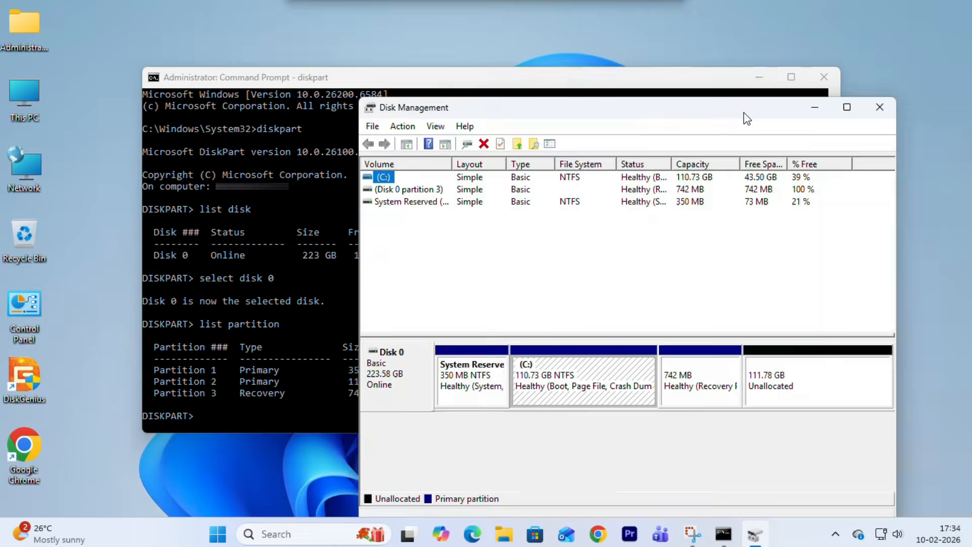
{"action": "left_click_drag", "start_coordinate": [747, 119], "coordinate": [842, 78]}
{"action": "left_click", "coordinate": [256, 81]}
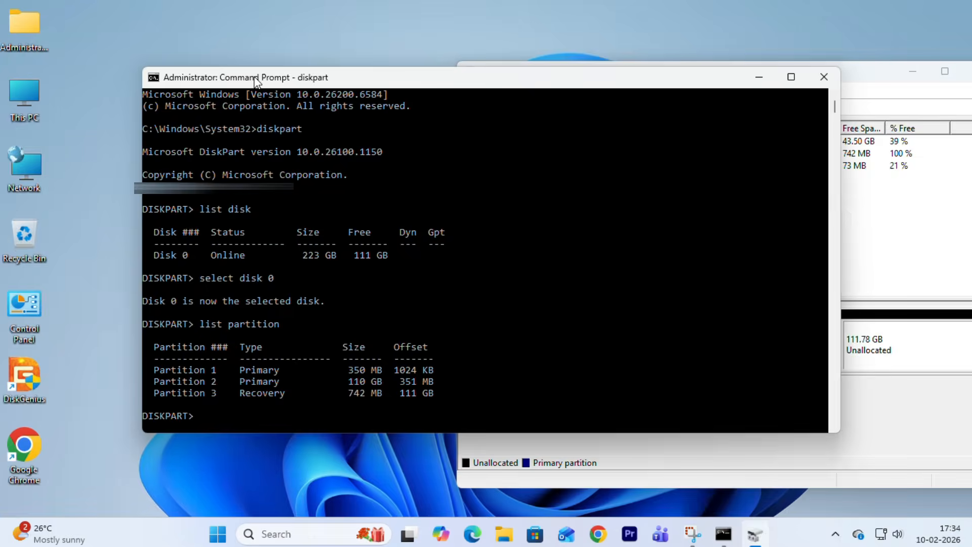
{"action": "left_click_drag", "start_coordinate": [255, 77], "coordinate": [191, 82]}
{"action": "left_click", "coordinate": [811, 198]}
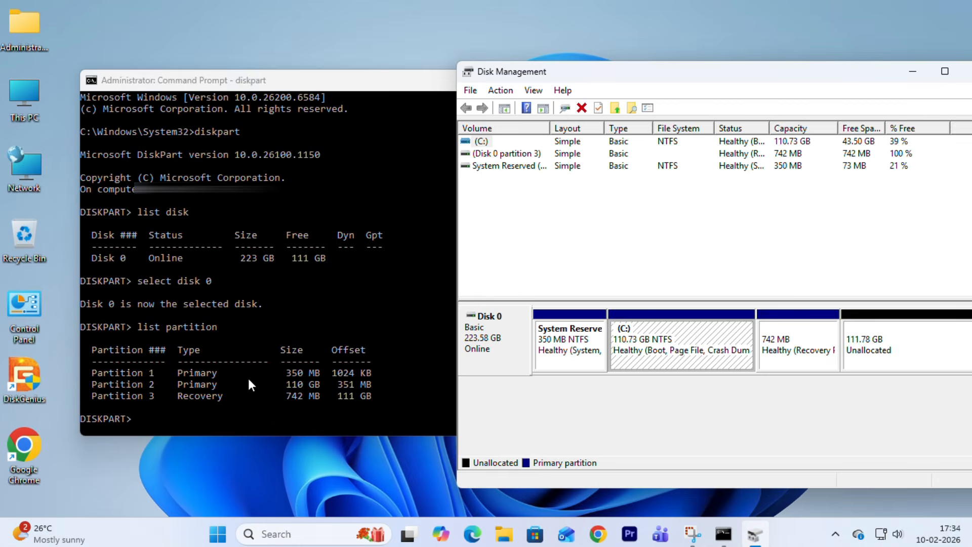
Compare the partition sizes listed by DiskPart with the System Reserved and recovery partitions shown in Disk Management
{"action": "left_click", "coordinate": [288, 369]}
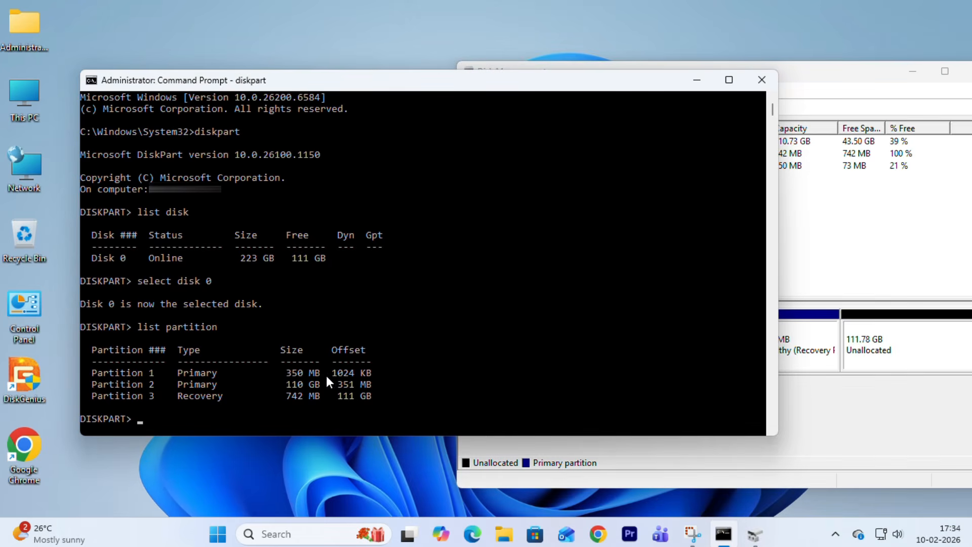
{"action": "left_click", "coordinate": [284, 371]}
{"action": "left_click_drag", "start_coordinate": [285, 371], "coordinate": [373, 375]}
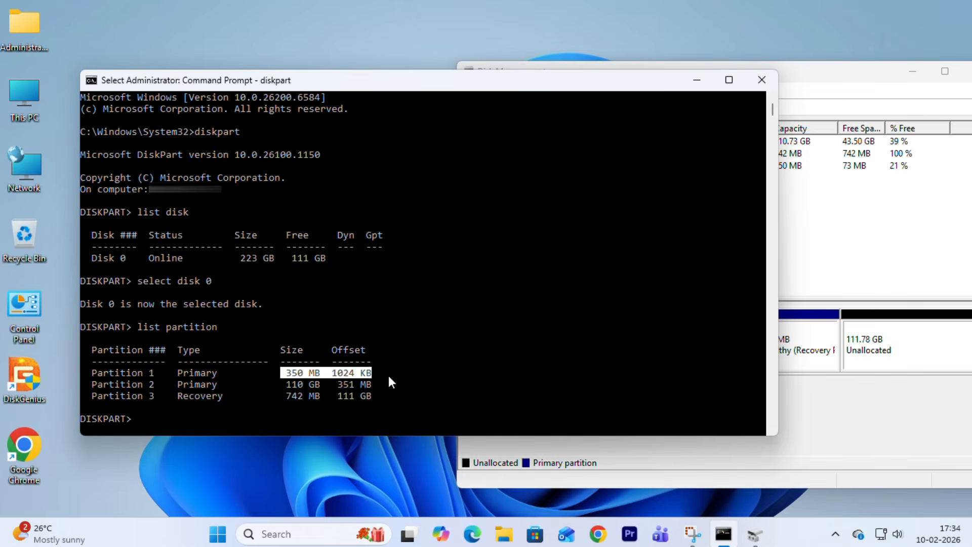
{"action": "left_click", "coordinate": [845, 409]}
{"action": "left_click", "coordinate": [583, 334]}
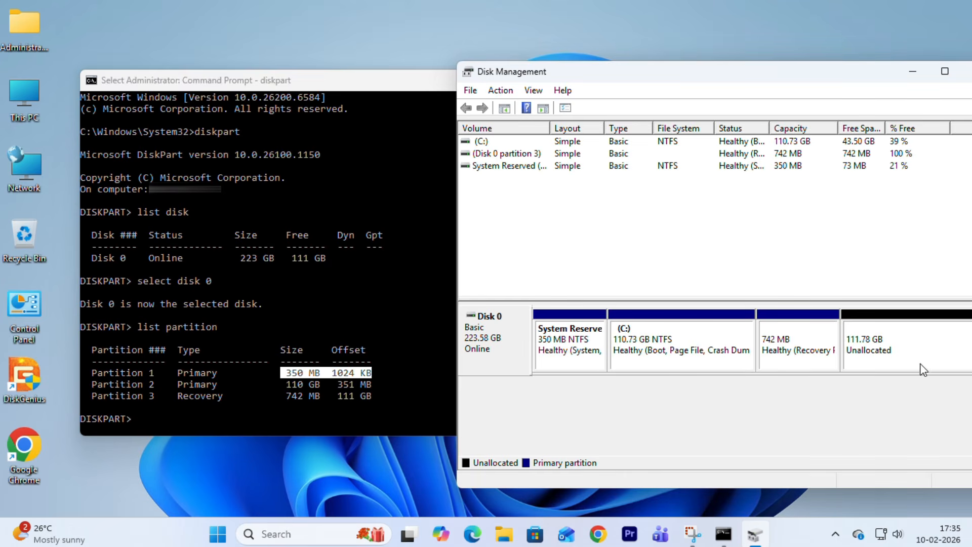
{"action": "left_click", "coordinate": [796, 354]}
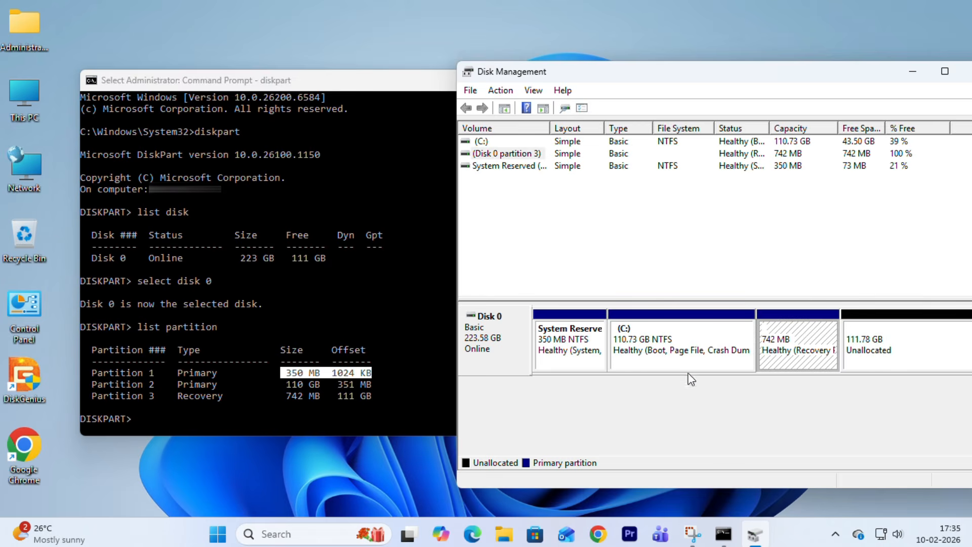
Check the recovery partition's size in the DiskPart list and close Disk Management, leaving the Command Prompt window in view
{"action": "left_click", "coordinate": [283, 396]}
{"action": "left_click_drag", "start_coordinate": [288, 395], "coordinate": [377, 393]}
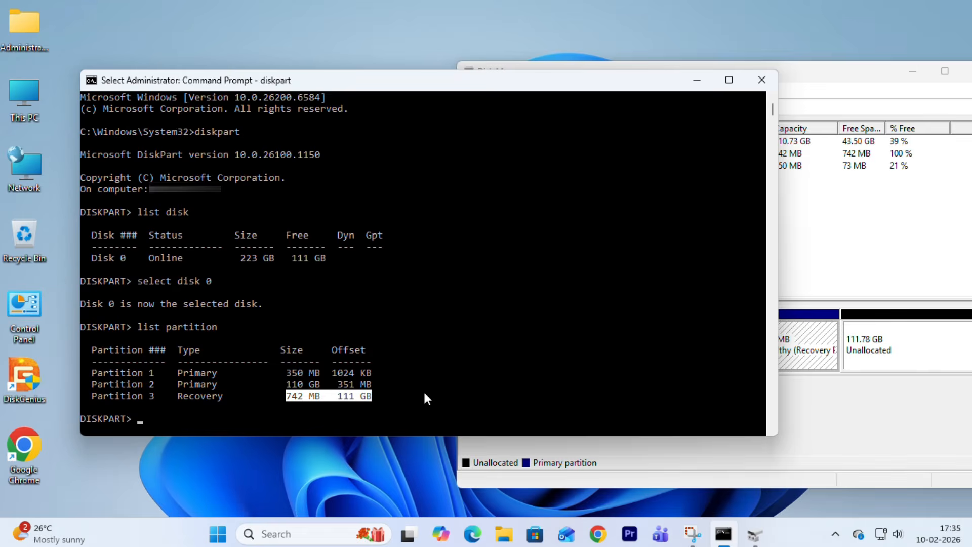
{"action": "left_click", "coordinate": [879, 80]}
{"action": "left_click_drag", "start_coordinate": [870, 74], "coordinate": [764, 69]}
{"action": "left_click", "coordinate": [888, 59]}
{"action": "left_click_drag", "start_coordinate": [486, 78], "coordinate": [537, 67]}
Select the recovery partition in DiskPart with "select partition 3"
{"action": "left_click", "coordinate": [236, 403]}
{"action": "type", "text": "select partition"}
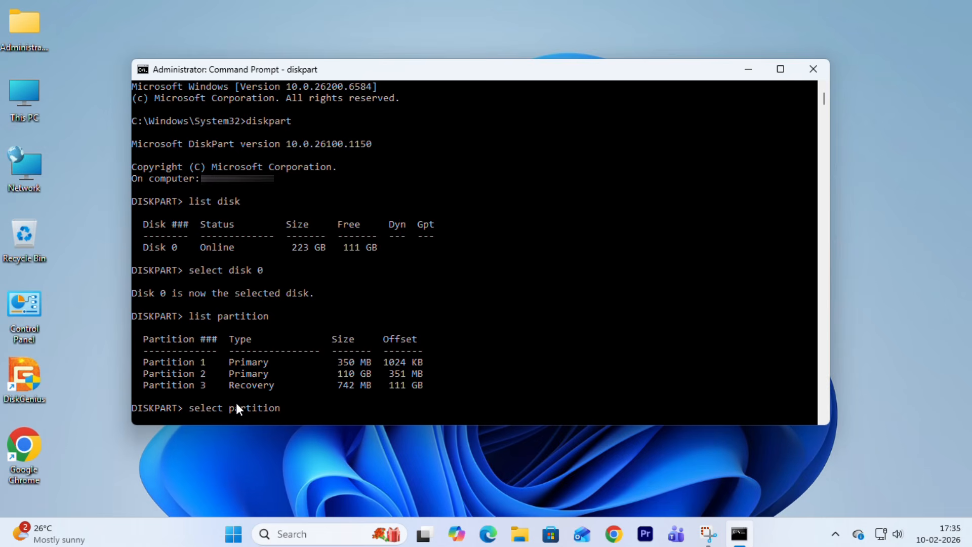
{"action": "type", "text": " 3"}
{"action": "key", "text": "Return"}
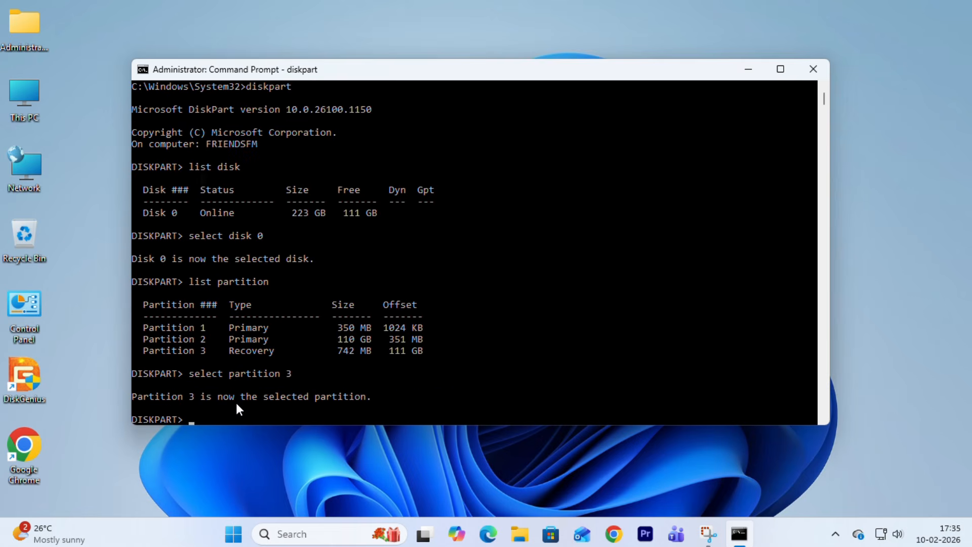
Delete the selected recovery partition with "delete partition override" and check DiskPart's response
{"action": "type", "text": "delete partition ove"}
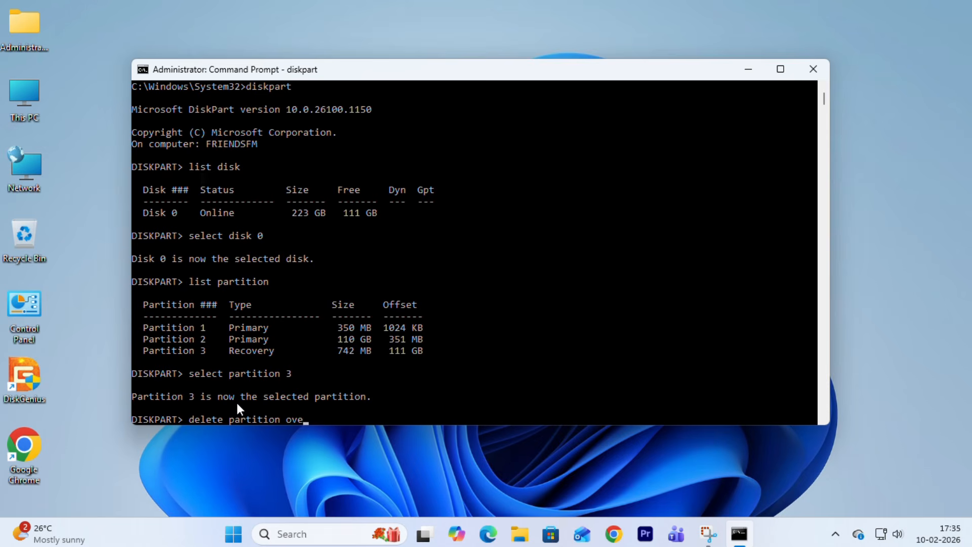
{"action": "type", "text": "rride"}
{"action": "key", "text": "Return"}
{"action": "left_click_drag", "start_coordinate": [134, 397], "coordinate": [358, 399]}
{"action": "left_click_drag", "start_coordinate": [430, 400], "coordinate": [436, 400]}
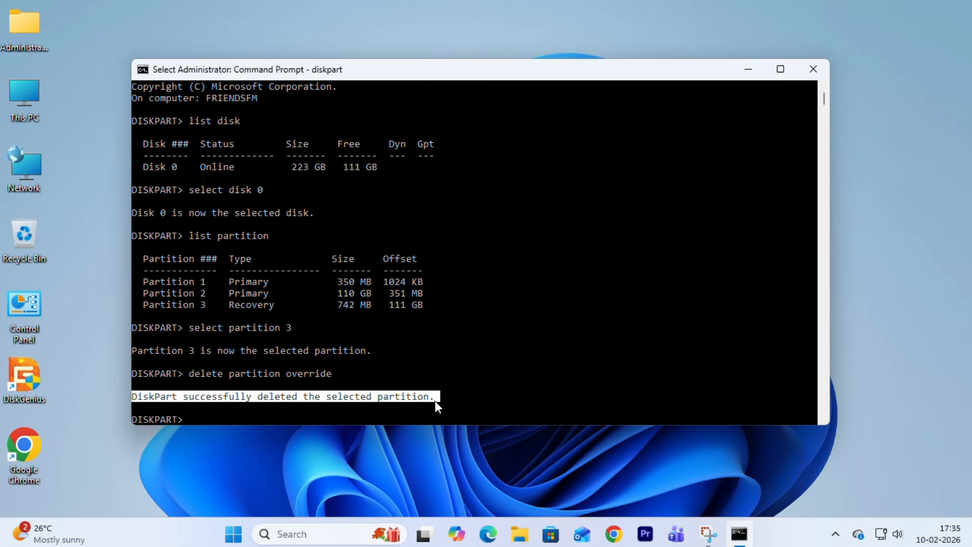
Leave DiskPart with "exit" and close the Command Prompt
{"action": "left_click", "coordinate": [187, 414]}
{"action": "type", "text": "e"}
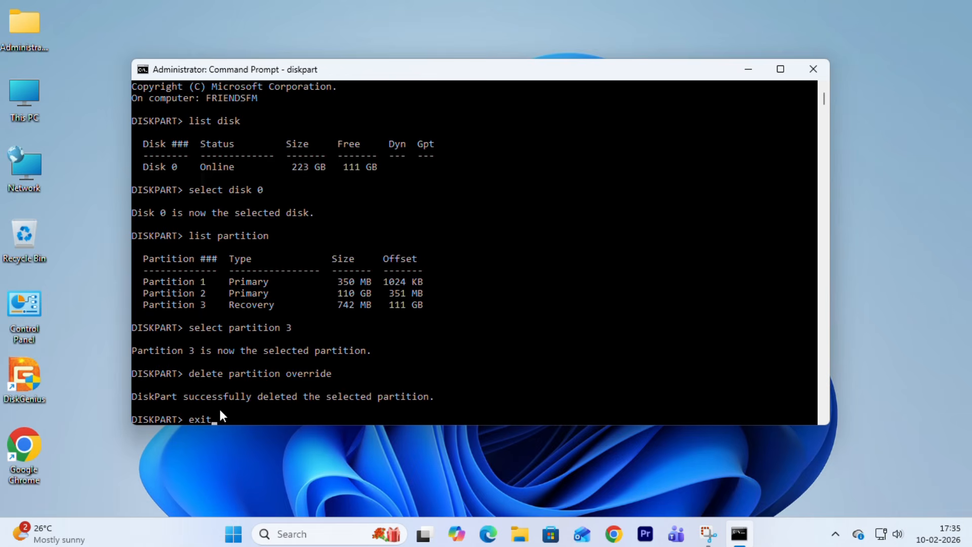
{"action": "type", "text": "xit"}
{"action": "key", "text": "Return"}
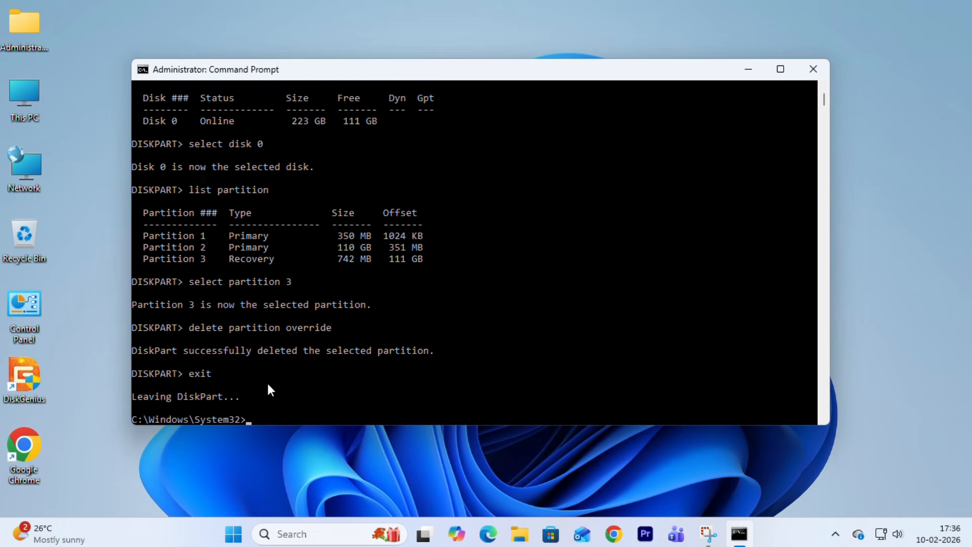
{"action": "left_click", "coordinate": [814, 69]}
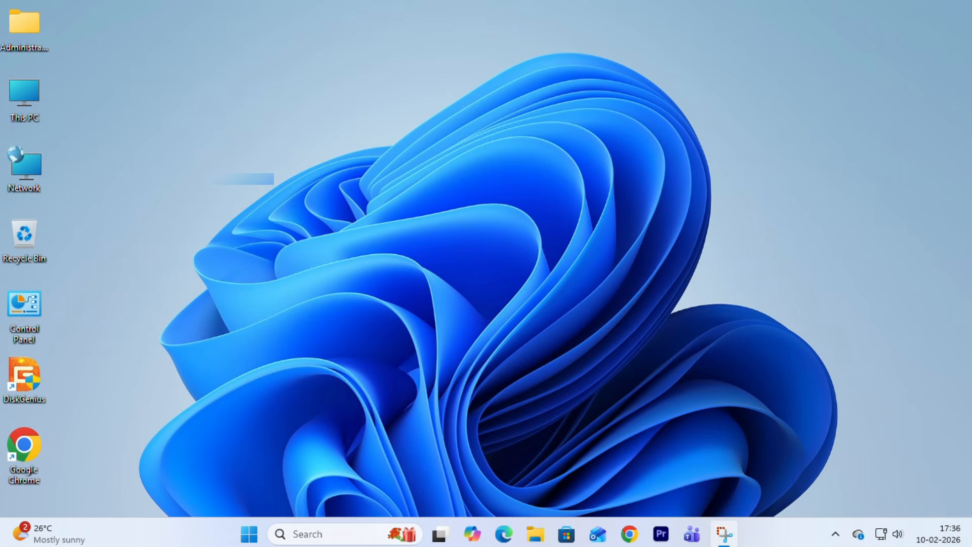
Open Disk Management maximized and check whether the unallocated space on Disk 0 directly follows the C: volume
{"action": "right_click", "coordinate": [249, 534]}
{"action": "left_click", "coordinate": [234, 262]}
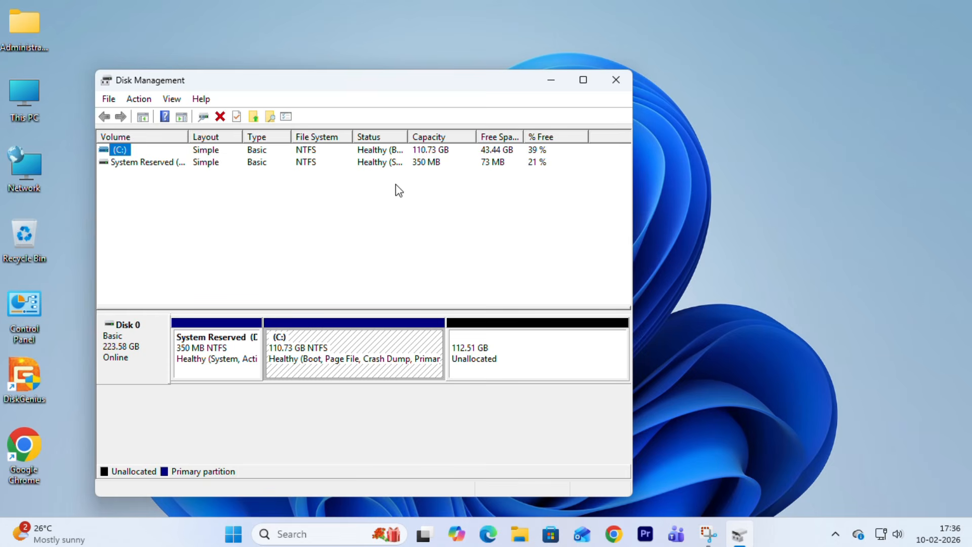
{"action": "left_click", "coordinate": [584, 79]}
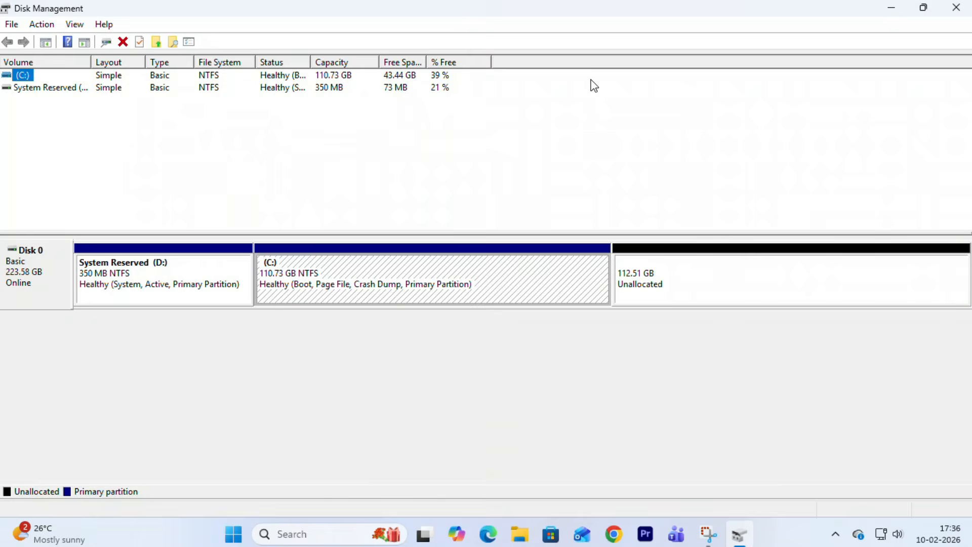
{"action": "left_click", "coordinate": [715, 279]}
{"action": "left_click", "coordinate": [552, 286]}
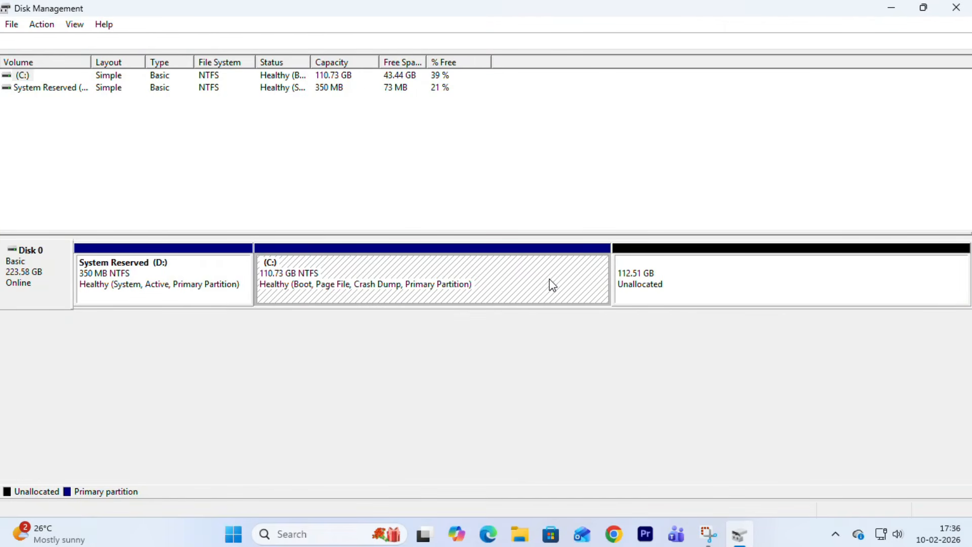
{"action": "left_click", "coordinate": [689, 277]}
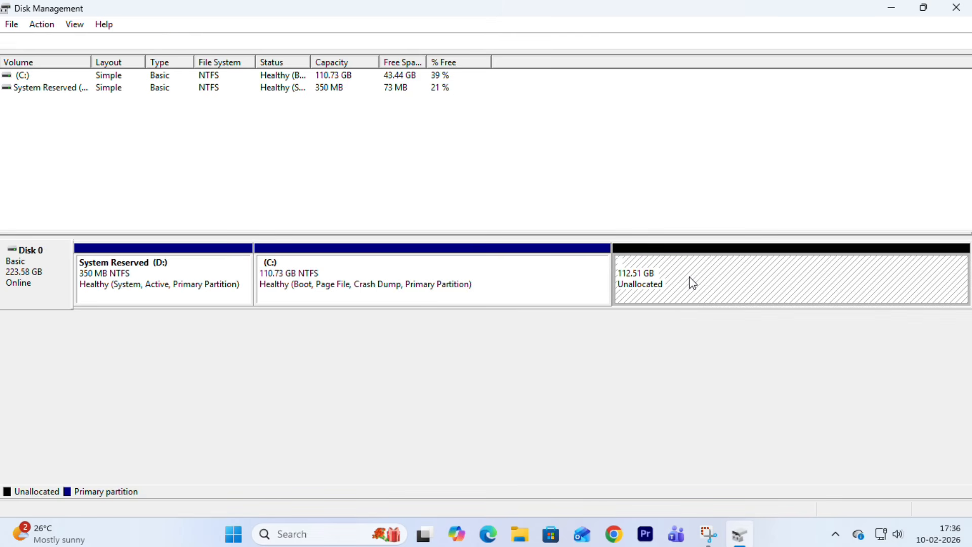
Extend the C: volume with the full 115207 MB of available space on Disk 0 using the Extend Volume Wizard
{"action": "left_click", "coordinate": [505, 280]}
{"action": "right_click", "coordinate": [504, 278]}
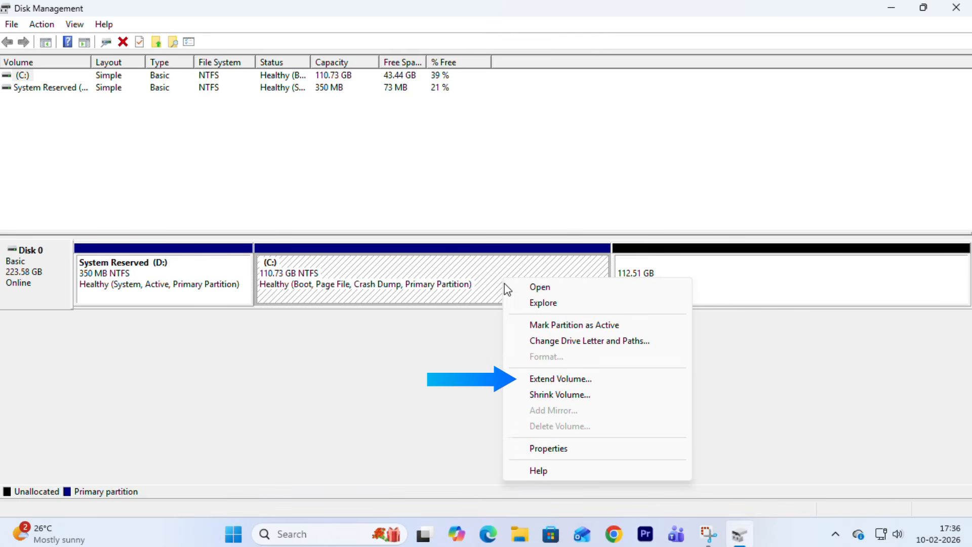
{"action": "left_click", "coordinate": [549, 380]}
{"action": "left_click_drag", "start_coordinate": [263, 76], "coordinate": [291, 104]}
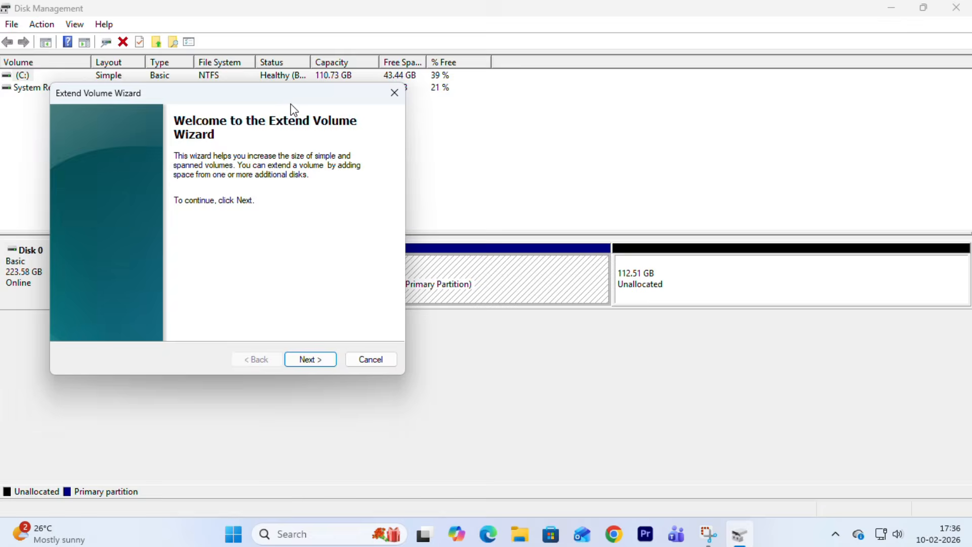
{"action": "left_click", "coordinate": [310, 362]}
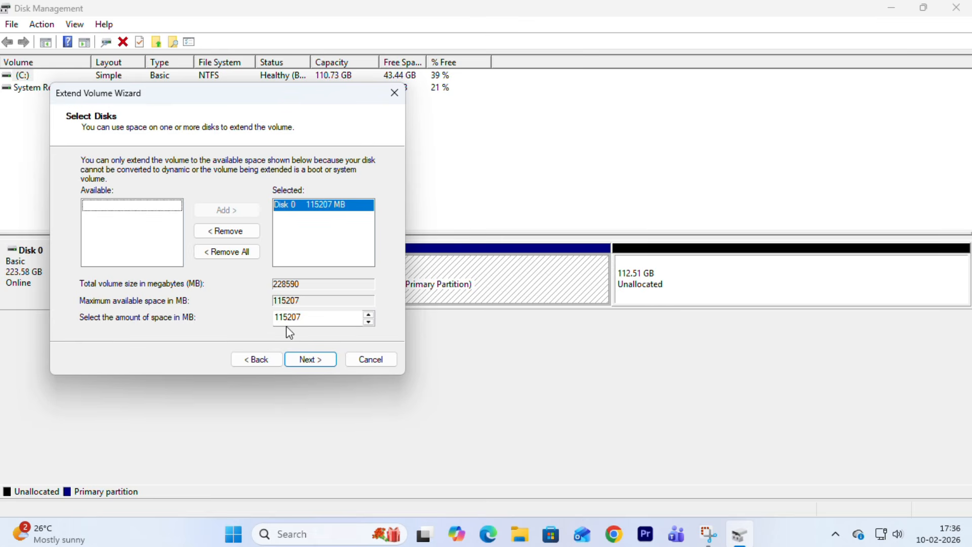
{"action": "left_click", "coordinate": [323, 359]}
{"action": "left_click", "coordinate": [322, 361]}
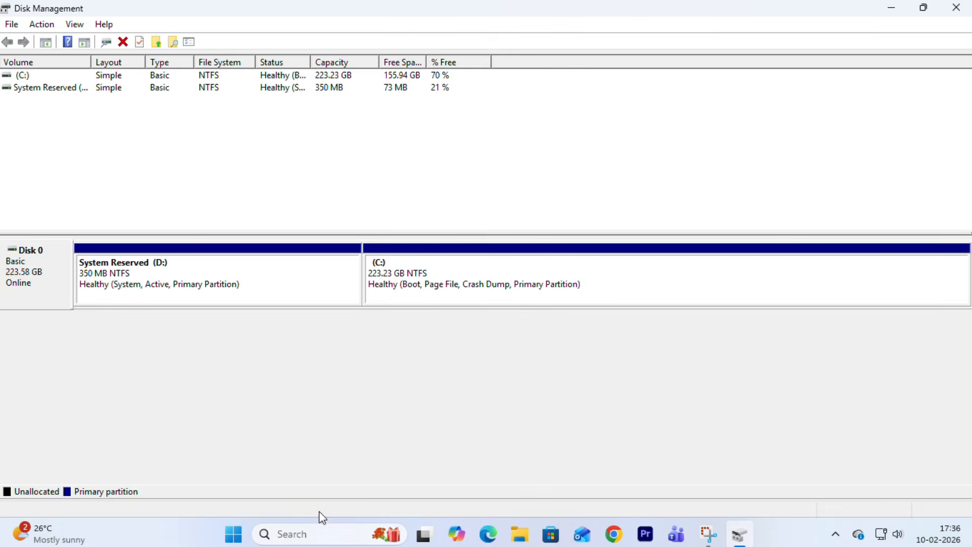
Minimize Disk Management and check the Local Disk (C:) capacity and free space in This PC
{"action": "left_click", "coordinate": [891, 9]}
{"action": "double_click", "coordinate": [26, 100]}
{"action": "left_click_drag", "start_coordinate": [347, 74], "coordinate": [441, 70]}
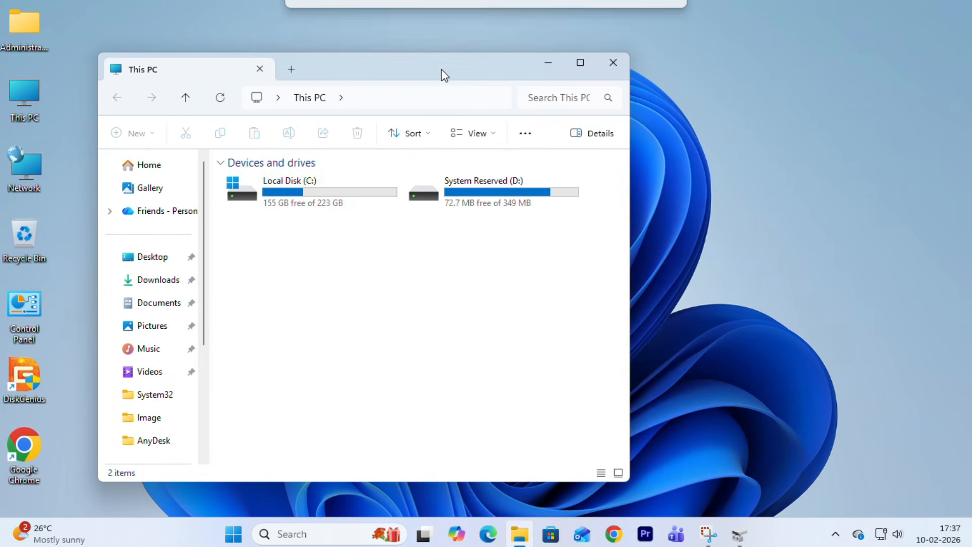
{"action": "left_click", "coordinate": [325, 212]}
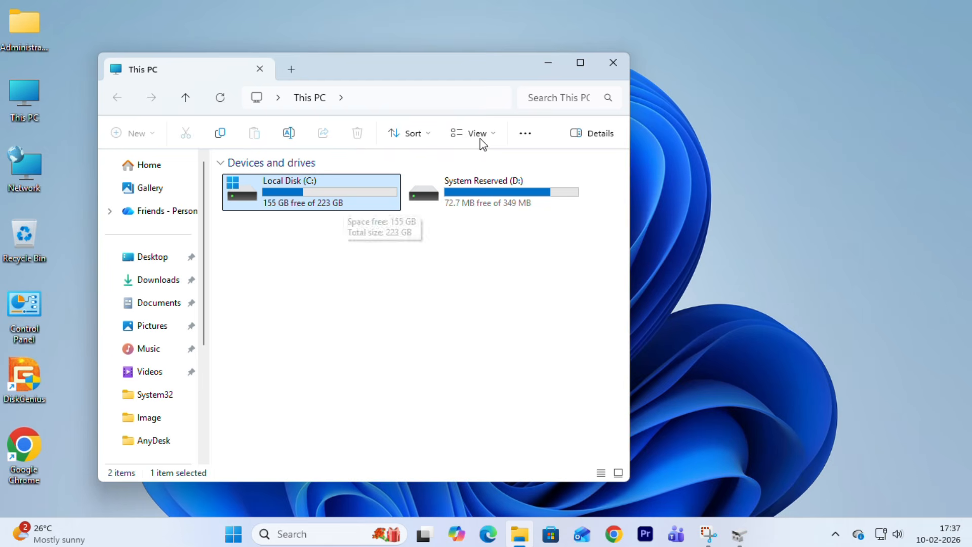
{"action": "left_click", "coordinate": [548, 63]}
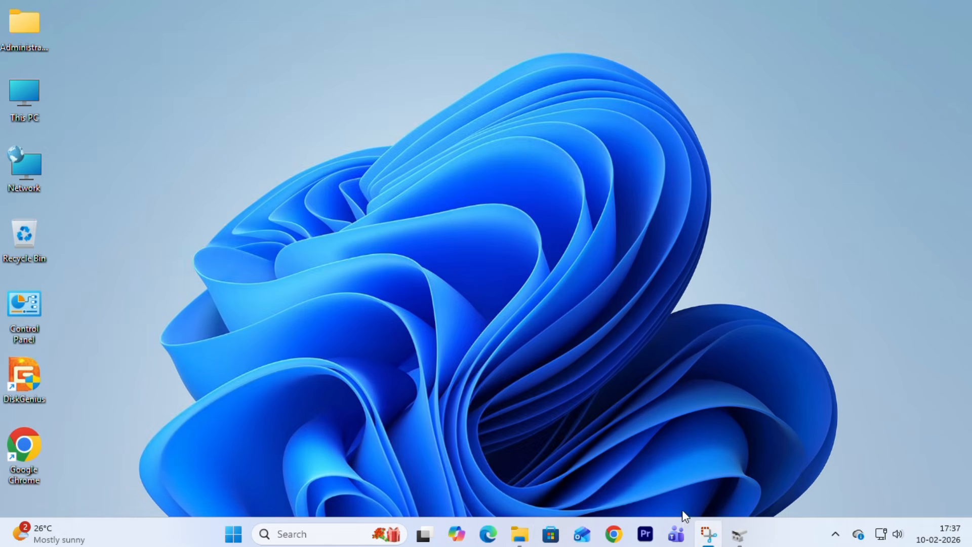
Return to Disk Management, review the C: and System Reserved partitions on Disk 0, and close it
{"action": "left_click", "coordinate": [740, 535]}
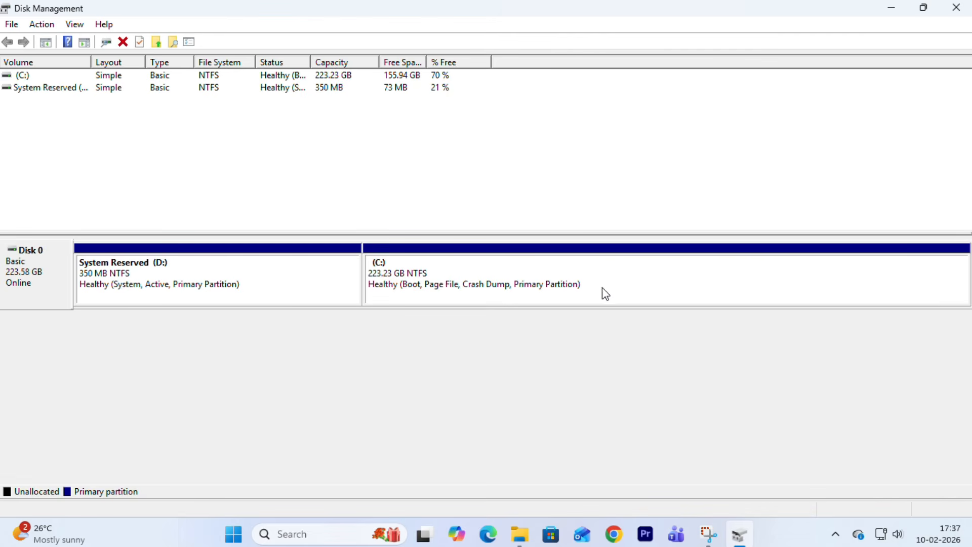
{"action": "left_click", "coordinate": [496, 278]}
{"action": "left_click", "coordinate": [327, 273]}
{"action": "left_click", "coordinate": [434, 281]}
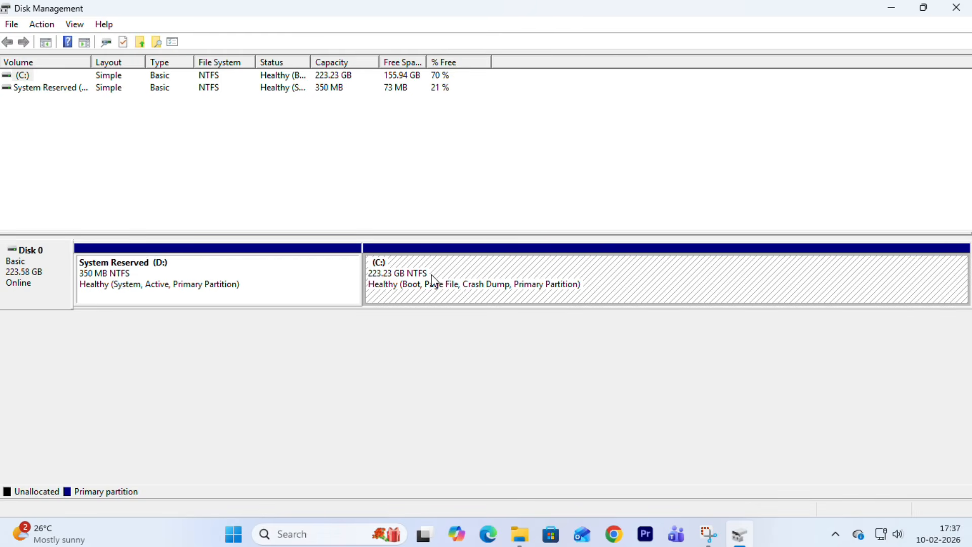
{"action": "left_click", "coordinate": [956, 7]}
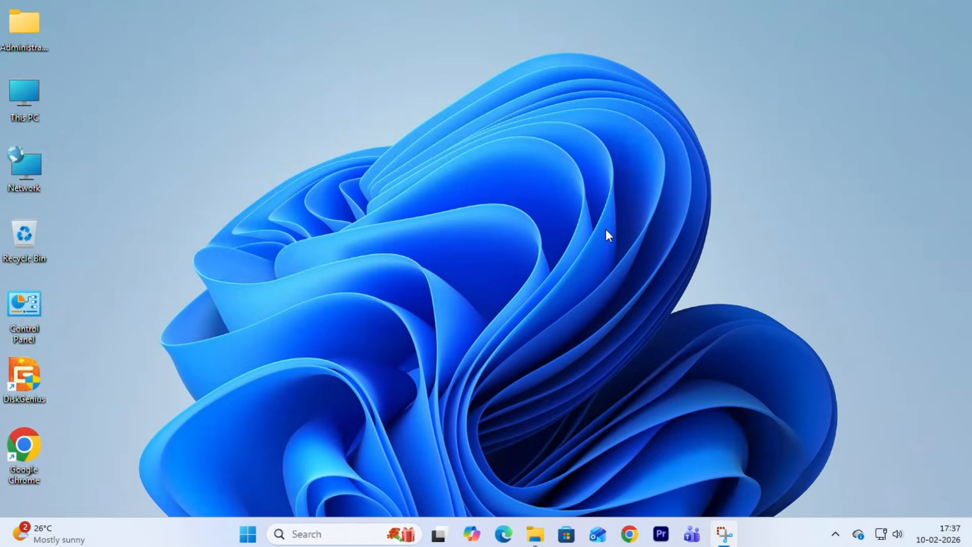